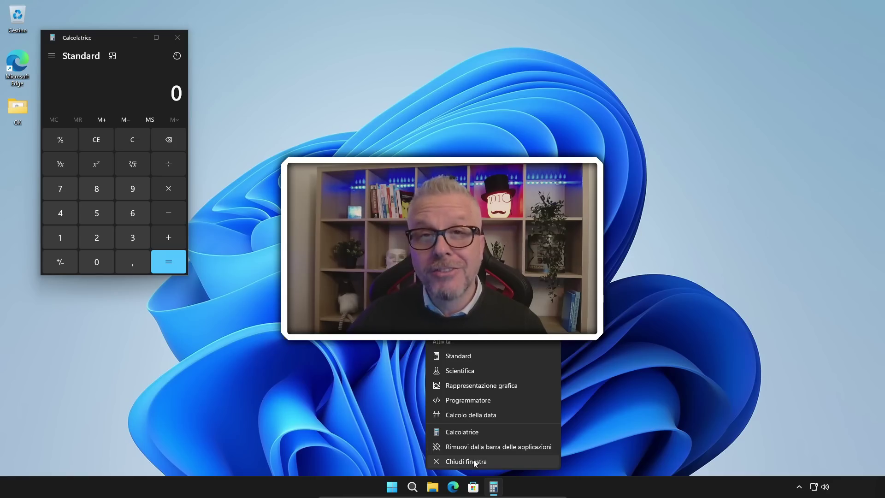
Step: Try to close the Calculator window, and end the Calculator (Calcolatrice) process with Task Manager
{"action": "left_click", "coordinate": [475, 462]}
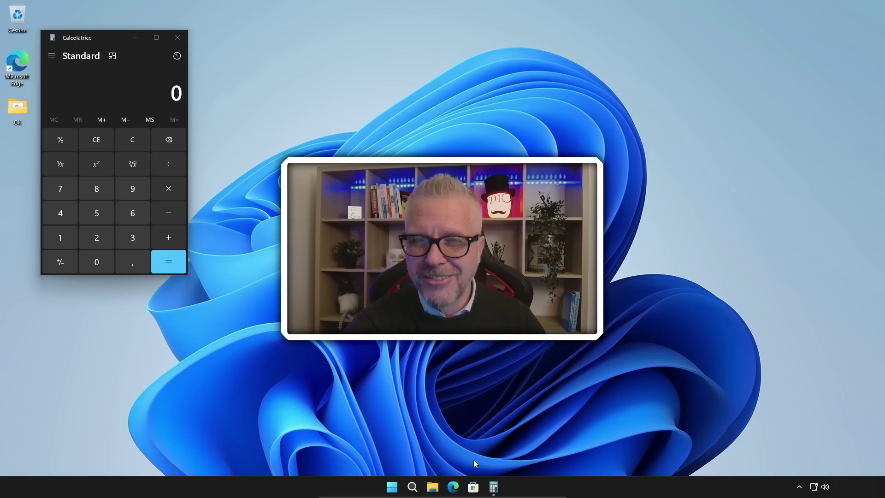
{"action": "key", "text": "ctrl+shift+Escape"}
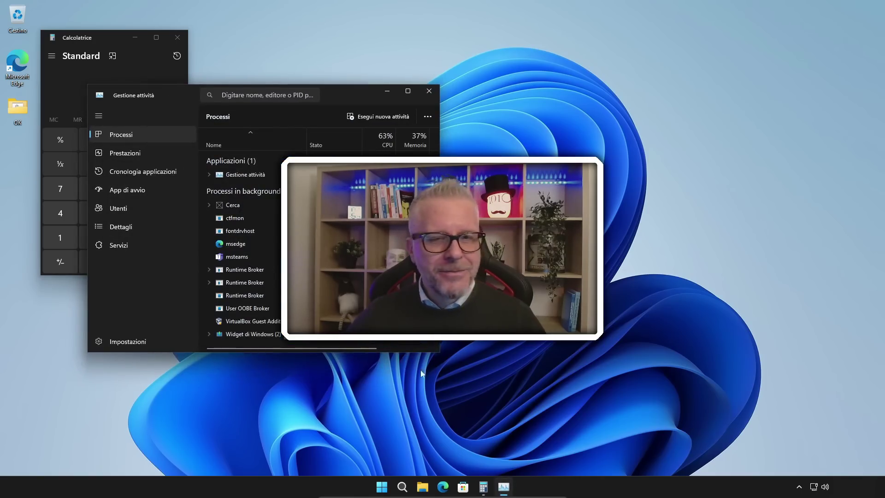
{"action": "left_click_drag", "start_coordinate": [348, 93], "coordinate": [820, 201]}
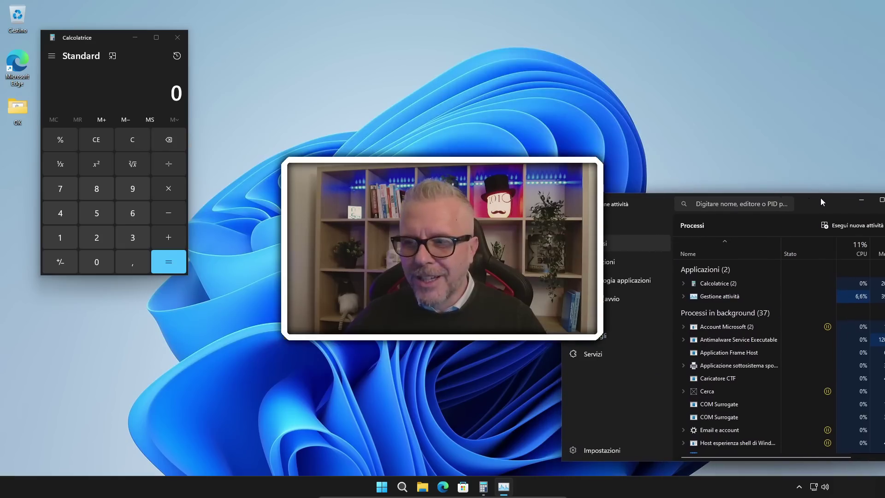
{"action": "right_click", "coordinate": [718, 284]}
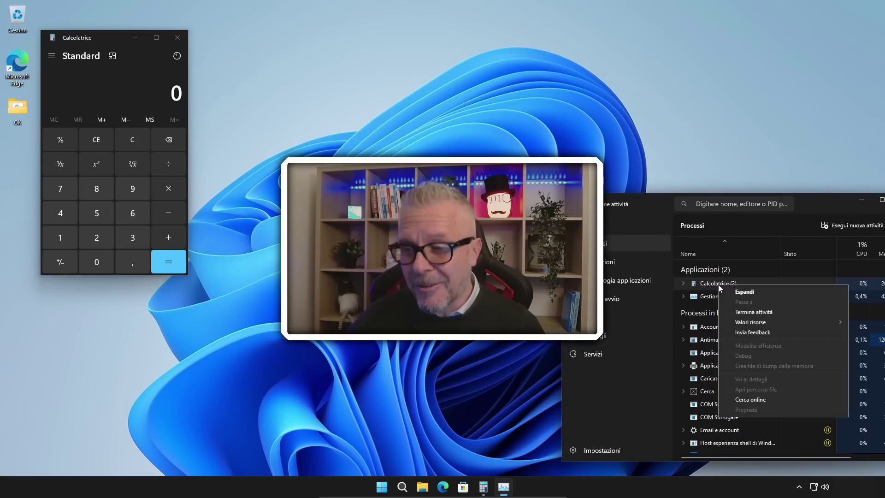
{"action": "left_click", "coordinate": [759, 312]}
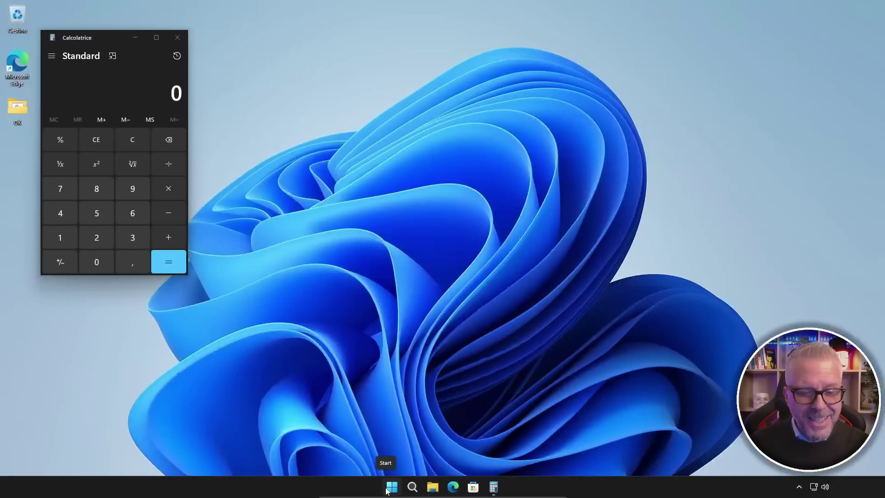
Step: Enable the "Termina attività" option in the system's "Per sviluppatori" settings and close Settings
{"action": "left_click", "coordinate": [390, 482]}
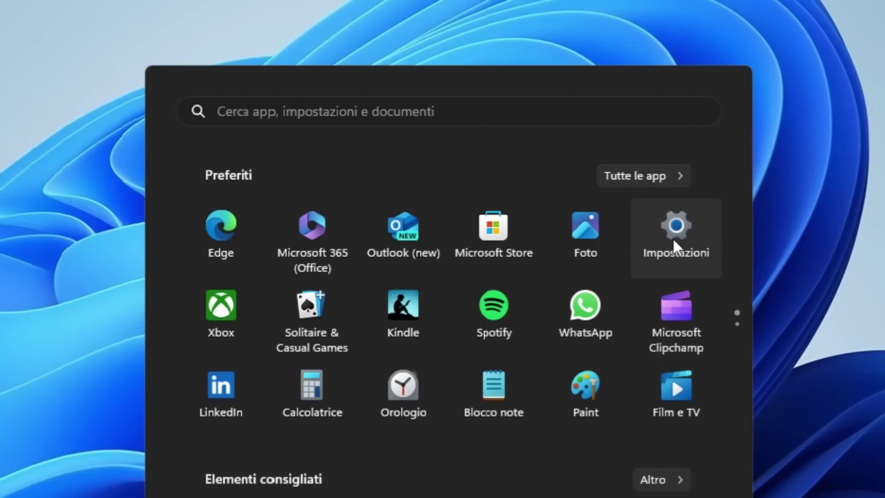
{"action": "left_click", "coordinate": [674, 235]}
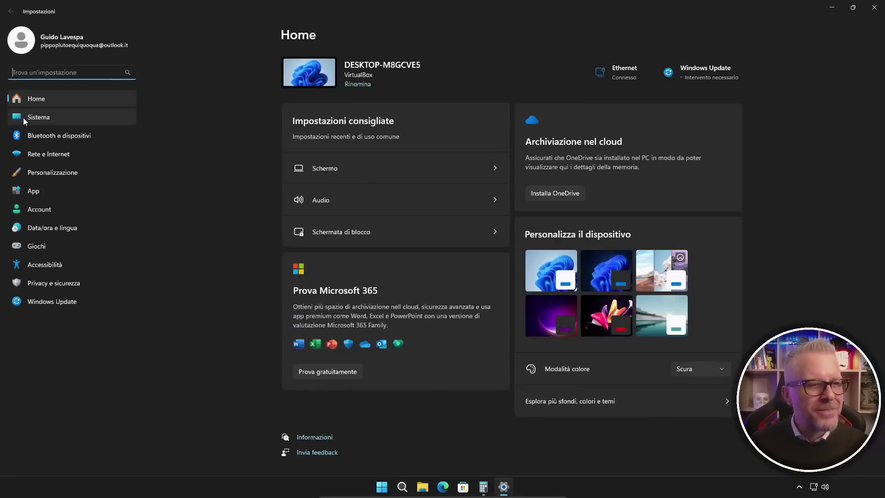
{"action": "left_click", "coordinate": [47, 120]}
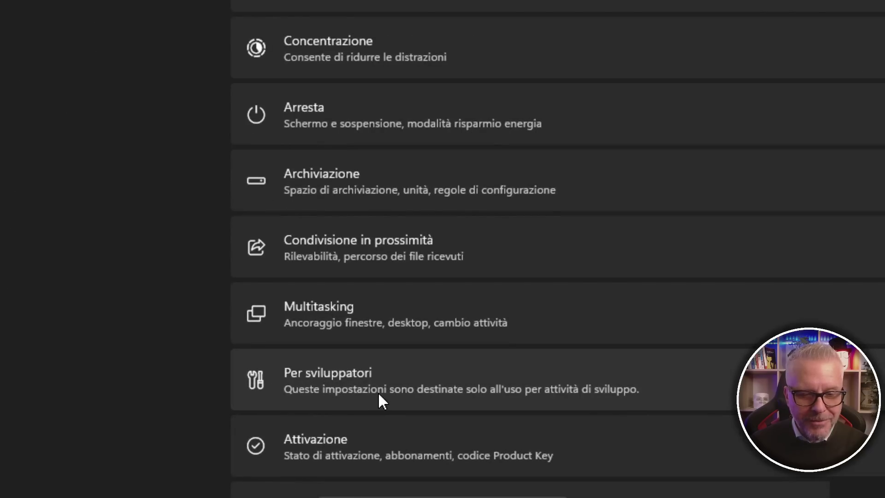
{"action": "left_click", "coordinate": [456, 395]}
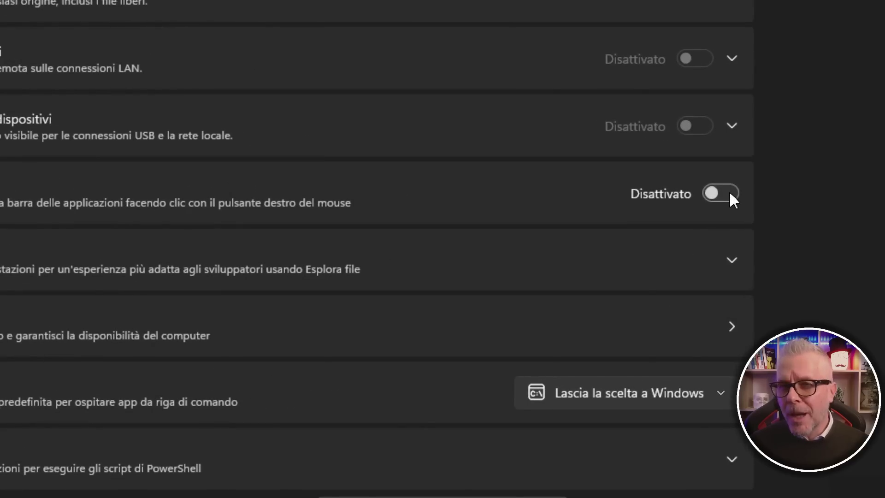
{"action": "left_click", "coordinate": [731, 194]}
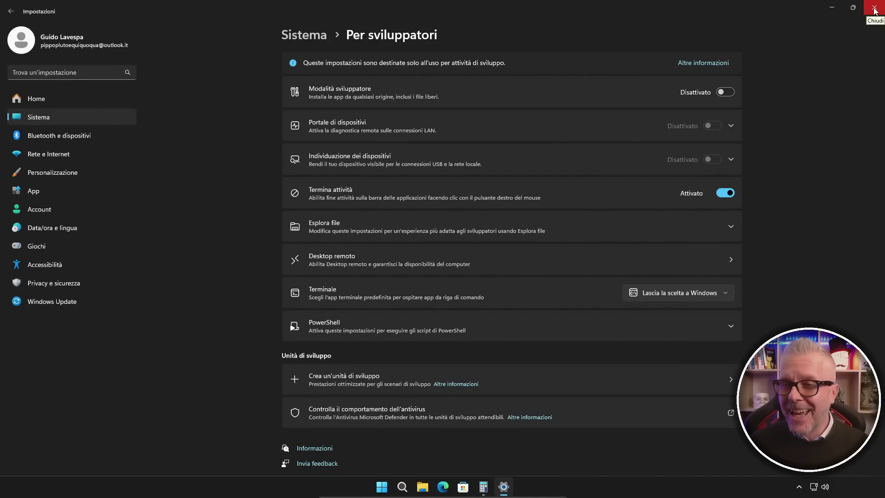
{"action": "left_click", "coordinate": [875, 11]}
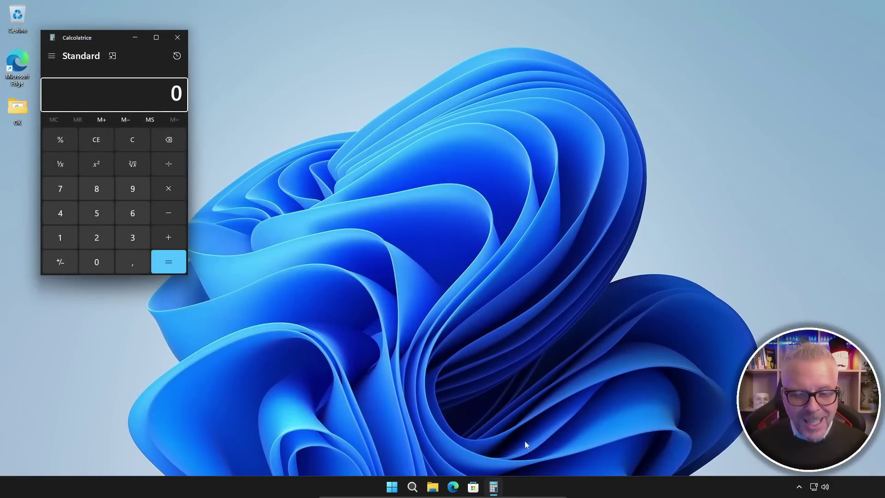
Step: Force-quit Calculator directly from the taskbar with the "Termina attività" command
{"action": "left_click", "coordinate": [494, 492]}
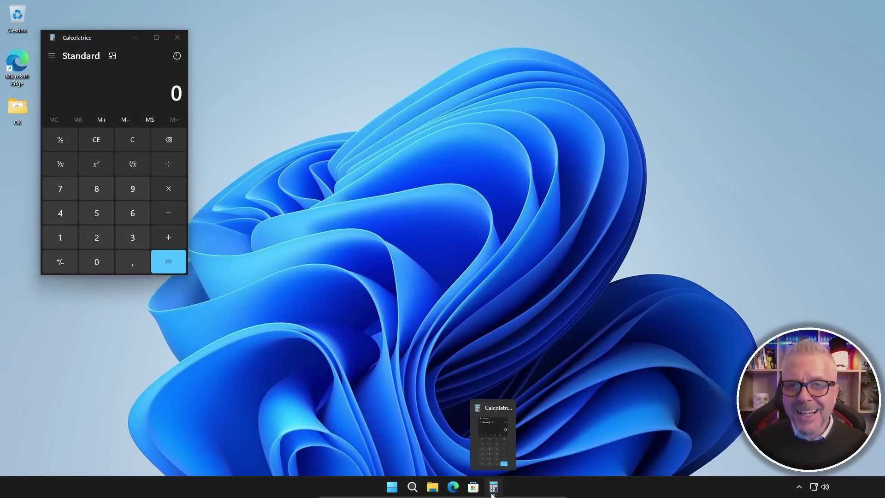
{"action": "right_click", "coordinate": [492, 494]}
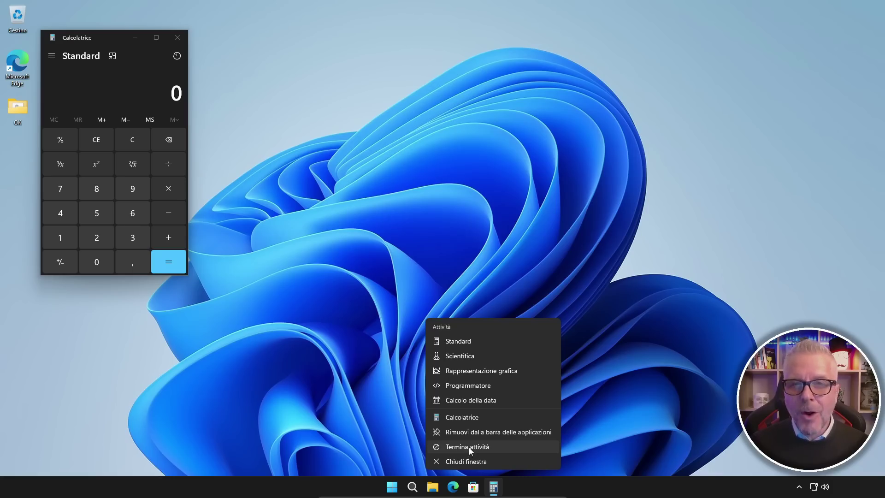
{"action": "left_click", "coordinate": [469, 447]}
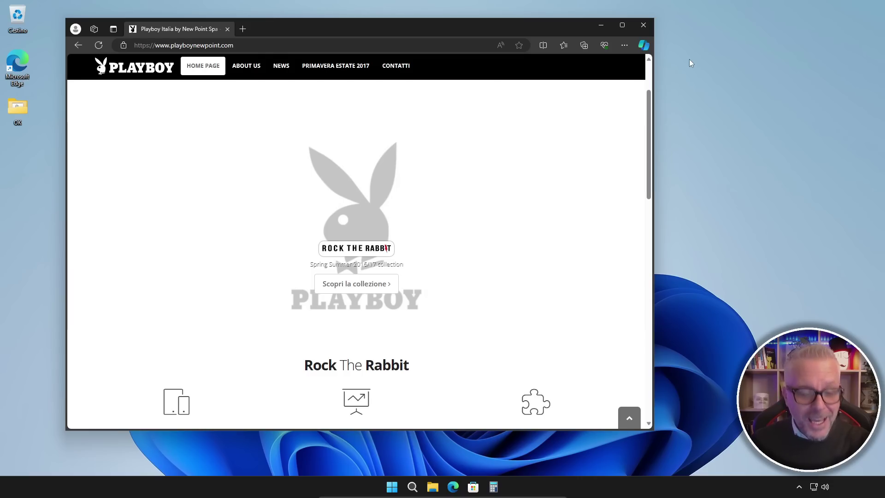
Step: Try to close the browser window showing the Playboy site, and cancel the end-of-session dialog
{"action": "key", "text": "alt+F4"}
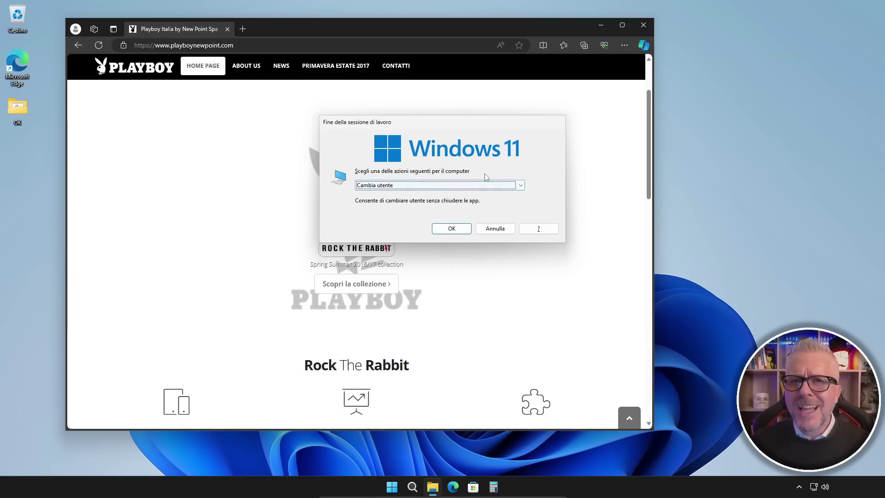
{"action": "left_click", "coordinate": [495, 229]}
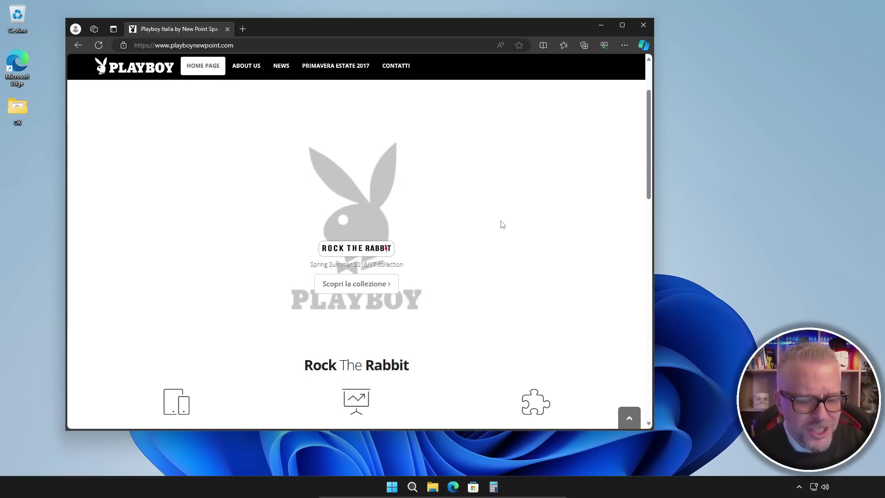
Step: End the Microsoft Edge background process in Task Manager and close Task Manager
{"action": "key", "text": "ctrl+shift+Escape"}
{"action": "scroll", "coordinate": [571, 316], "scroll_direction": "down", "scroll_amount": 2}
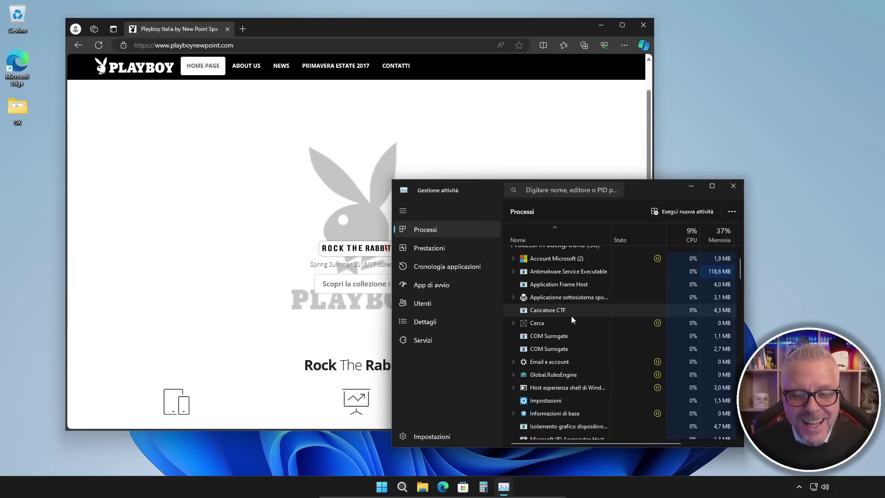
{"action": "scroll", "coordinate": [572, 318], "scroll_direction": "down", "scroll_amount": 2}
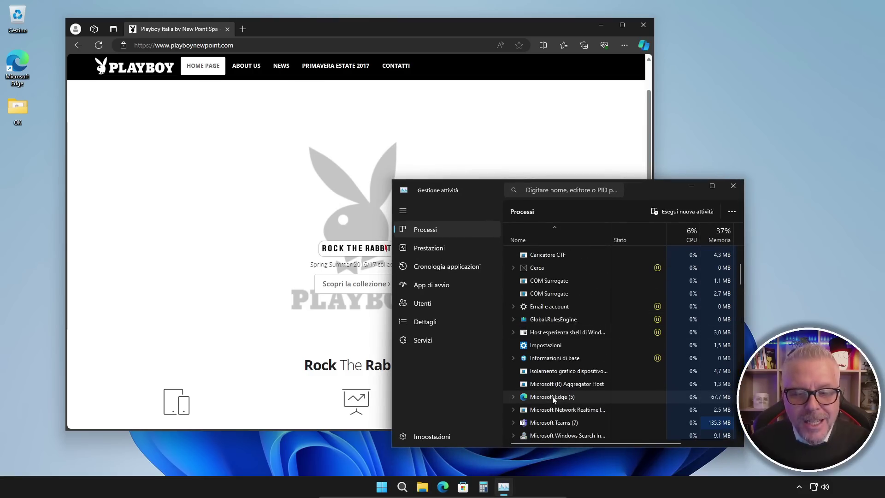
{"action": "right_click", "coordinate": [554, 399]}
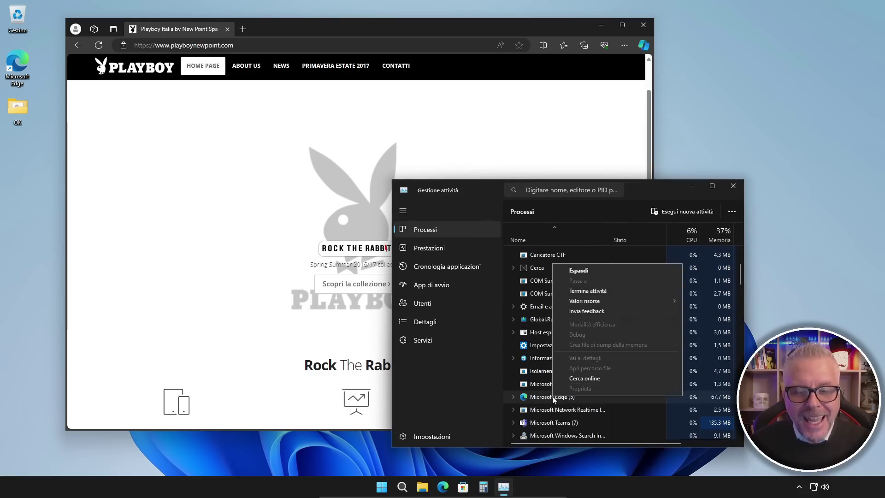
{"action": "left_click", "coordinate": [609, 291]}
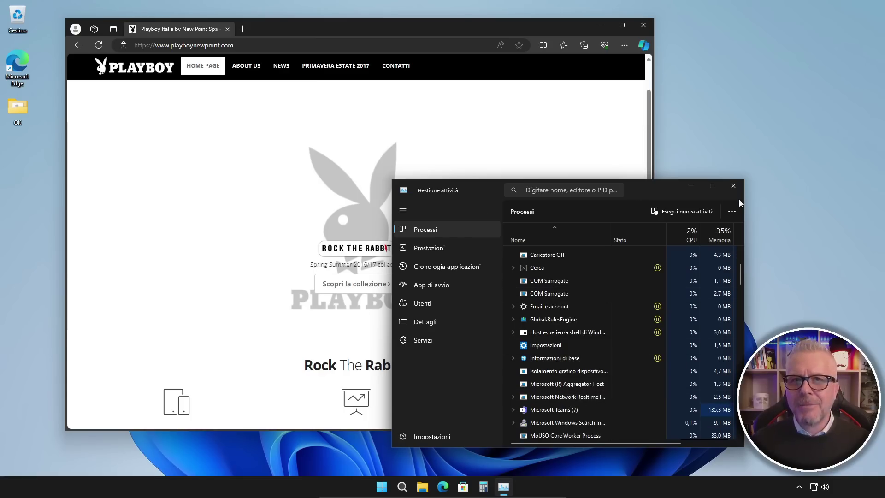
{"action": "left_click", "coordinate": [733, 187]}
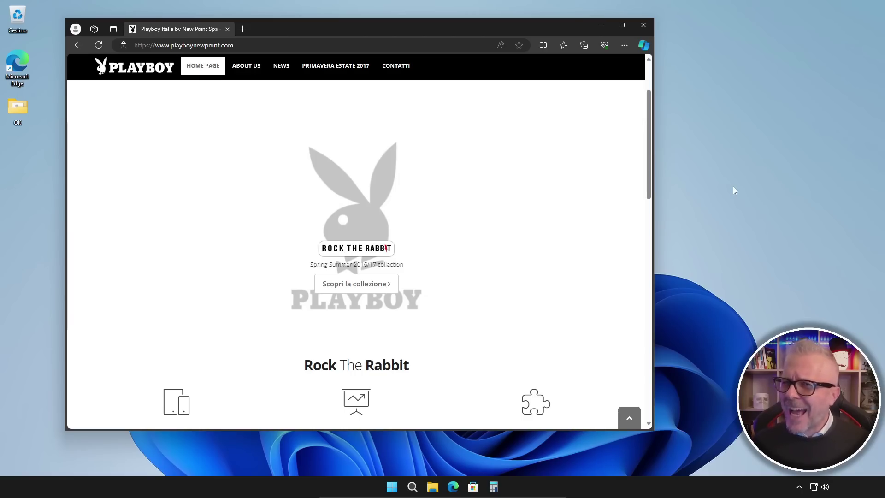
Step: Restart the system without installing updates, and try to move the browser window aside on the desktop
{"action": "key", "text": "super"}
{"action": "left_click", "coordinate": [557, 456]}
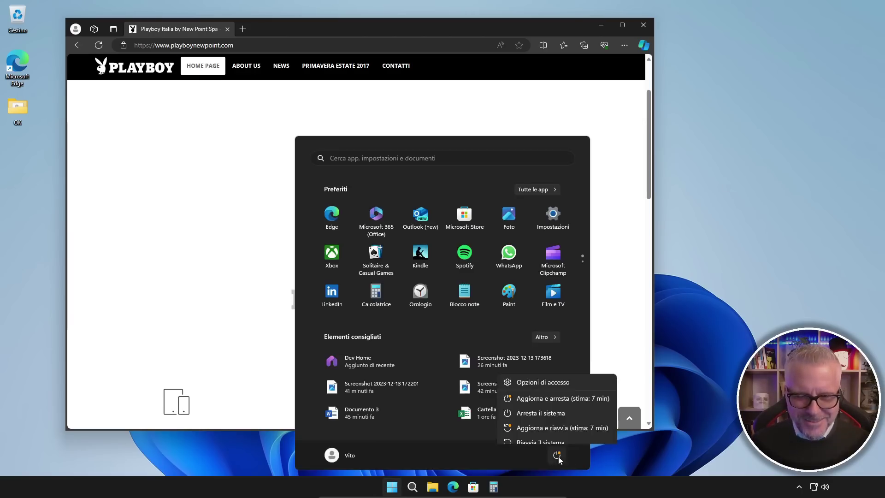
{"action": "left_click", "coordinate": [541, 442]}
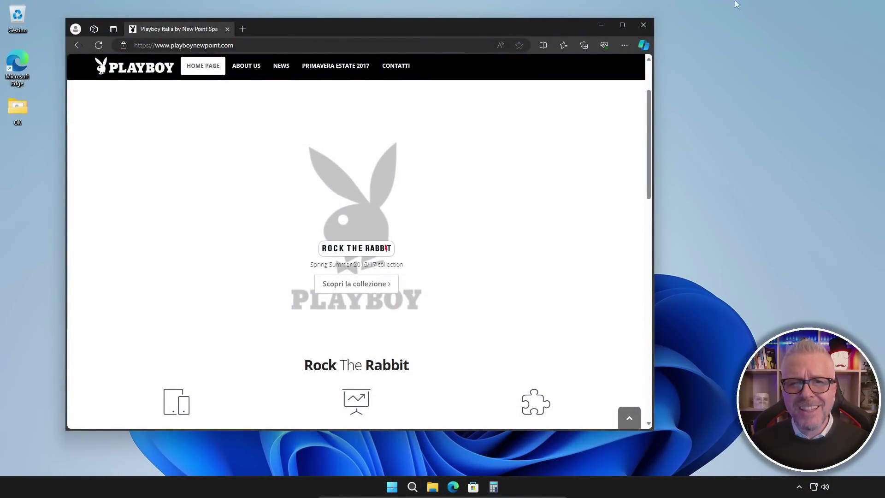
{"action": "left_click_drag", "start_coordinate": [418, 27], "coordinate": [701, 36]}
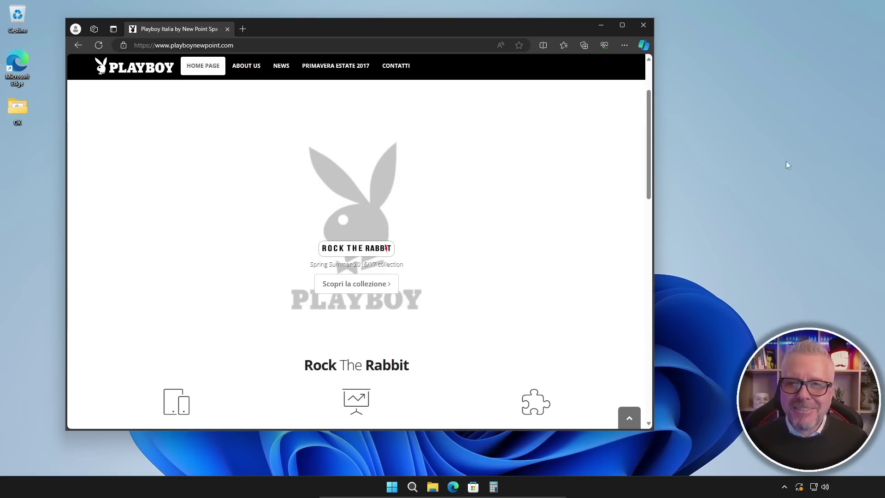
Step: Set the desktop background to the recent light-blue Windows 11 image and close Settings
{"action": "right_click", "coordinate": [774, 183]}
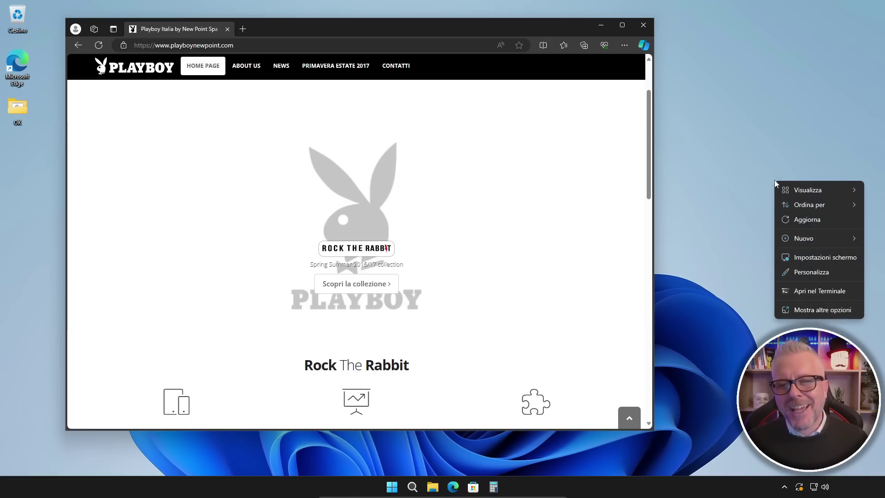
{"action": "left_click", "coordinate": [810, 272]}
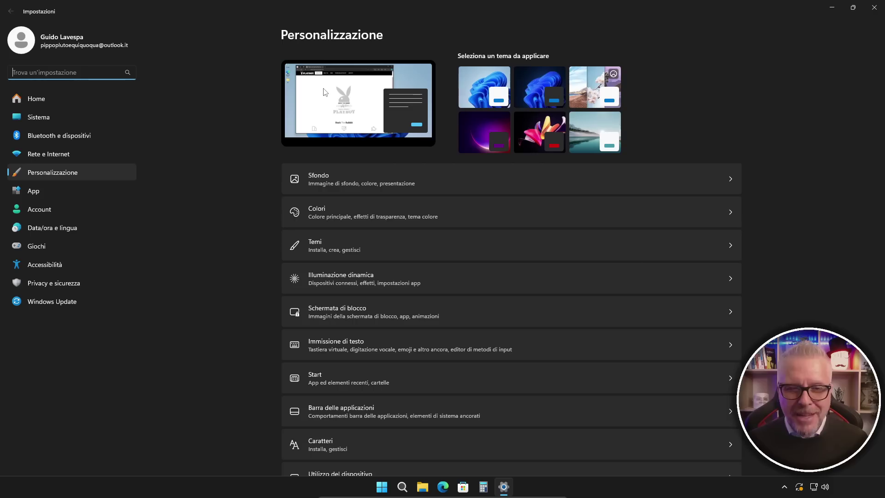
{"action": "left_click", "coordinate": [373, 184]}
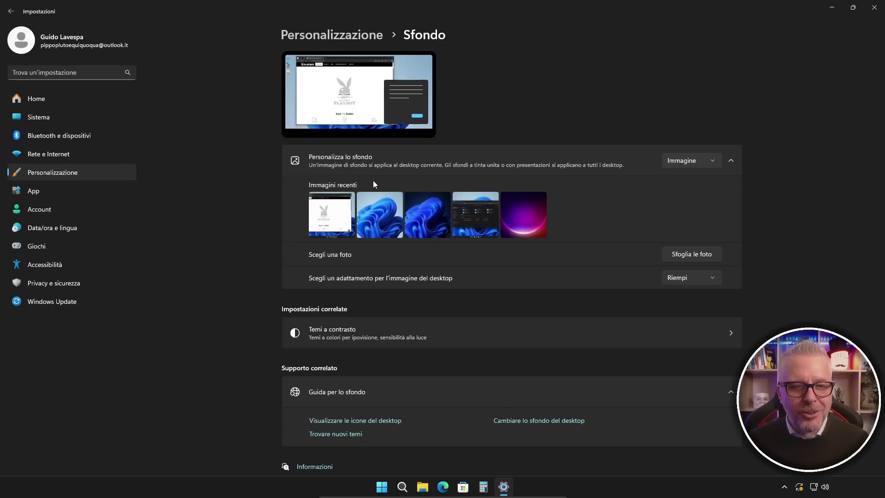
{"action": "left_click", "coordinate": [382, 210]}
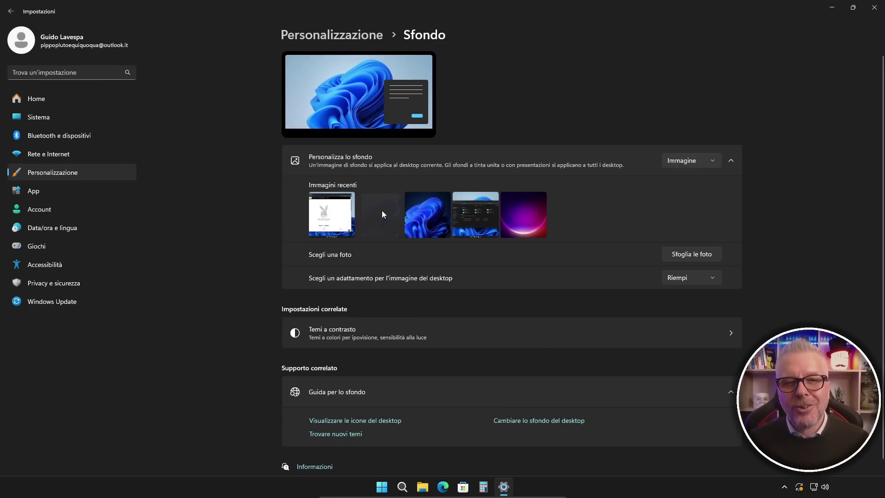
{"action": "left_click", "coordinate": [874, 8]}
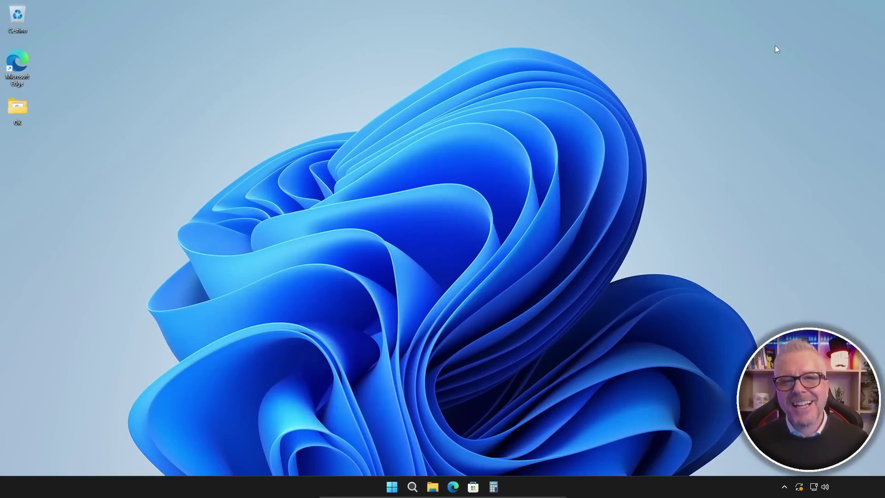